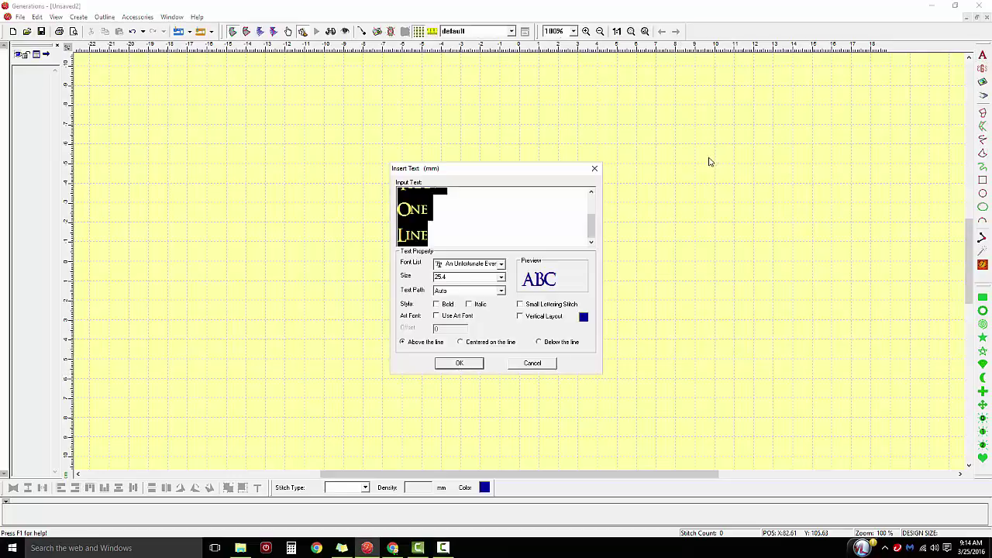
Edit the text so line one reads 'More Than' and line two reads 'One Line'
scroll(591, 224, up, 1)
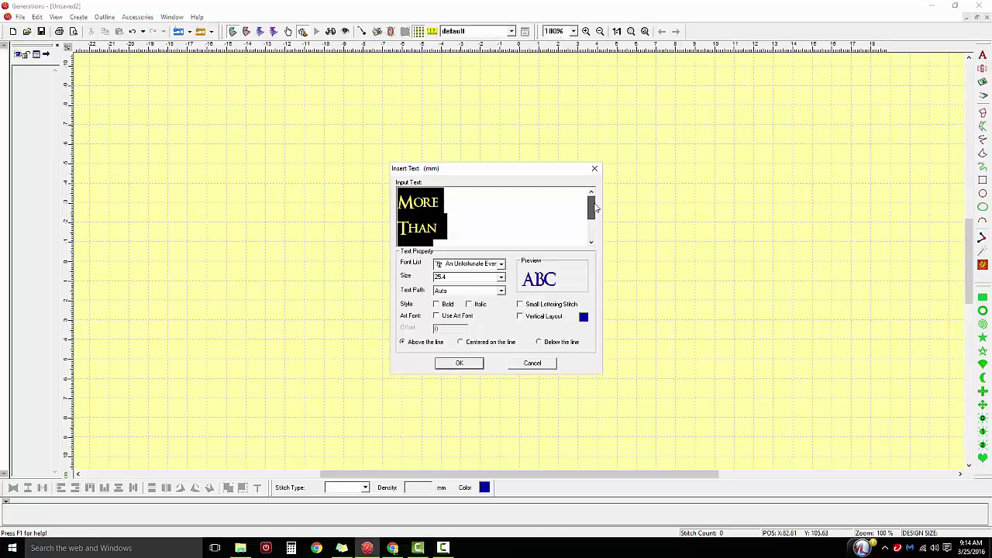
click(459, 203)
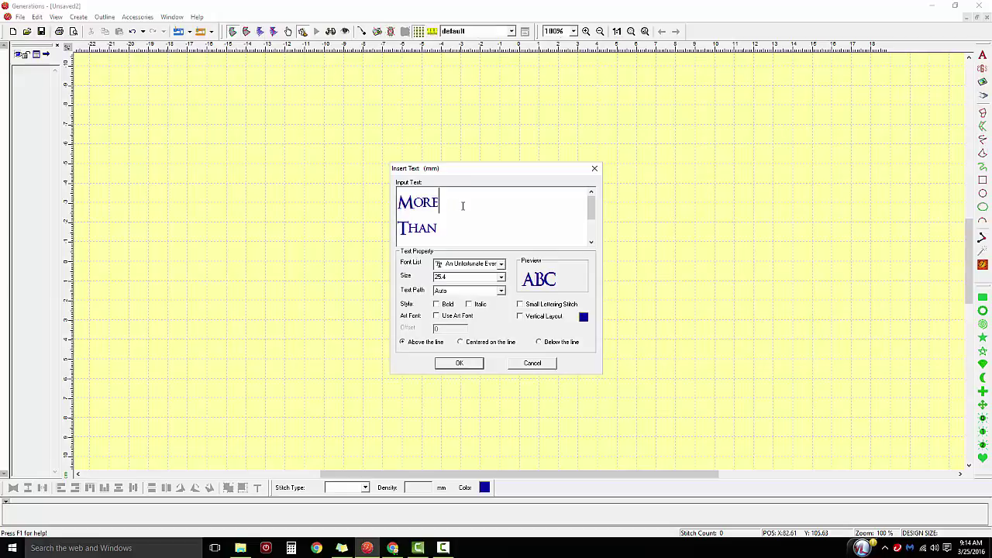
key(Delete)
click(459, 224)
text(Line)
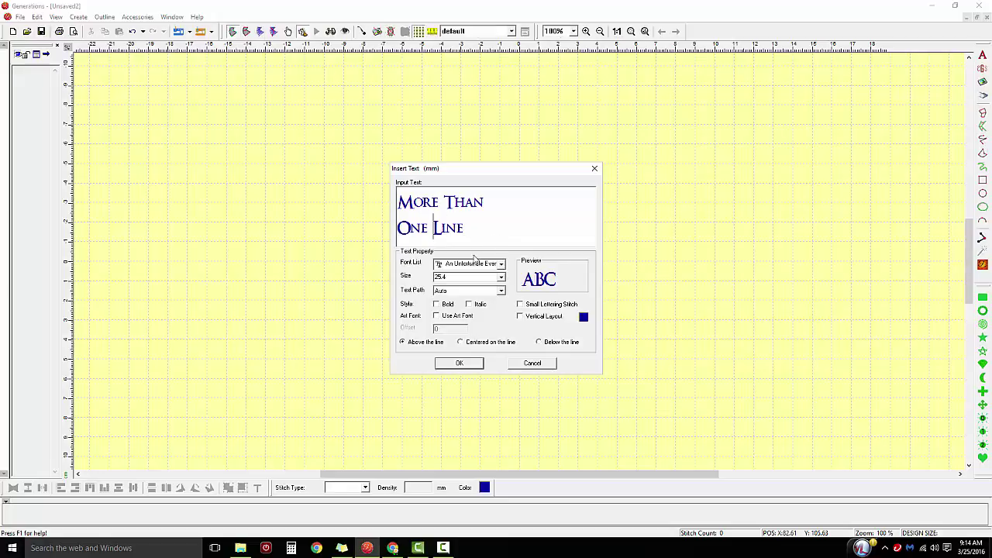
Give the 'One Line' row a magenta thread colour
drag(468, 227, 397, 227)
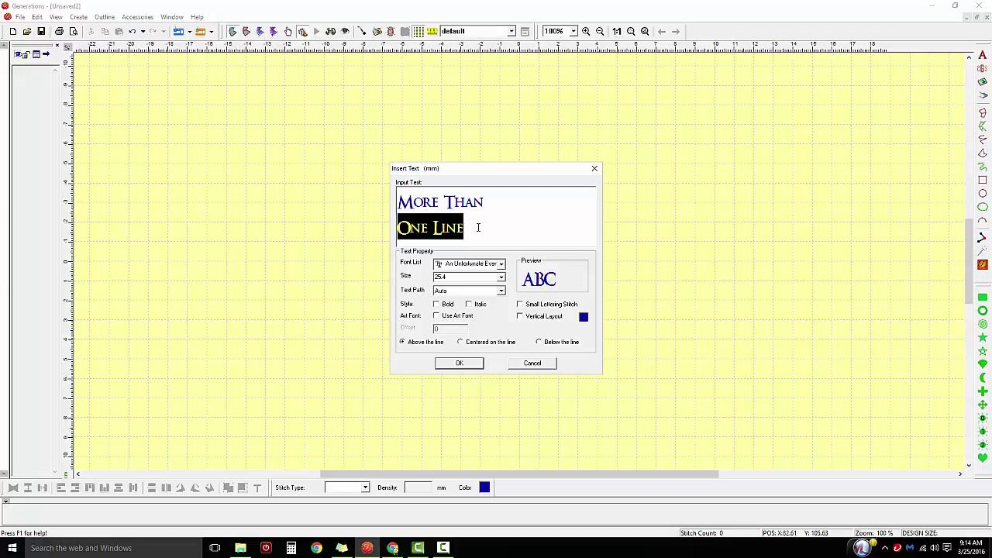
click(584, 317)
click(542, 237)
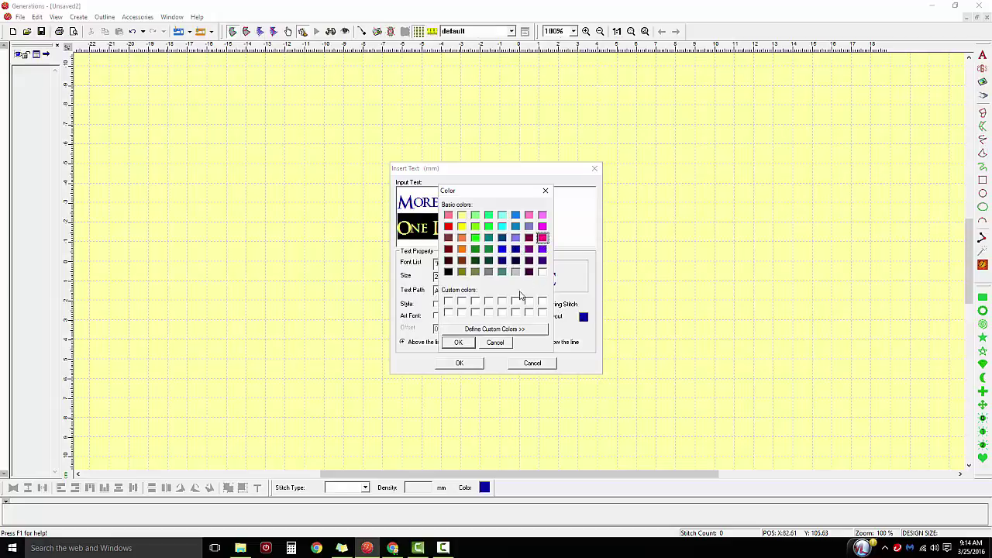
click(458, 342)
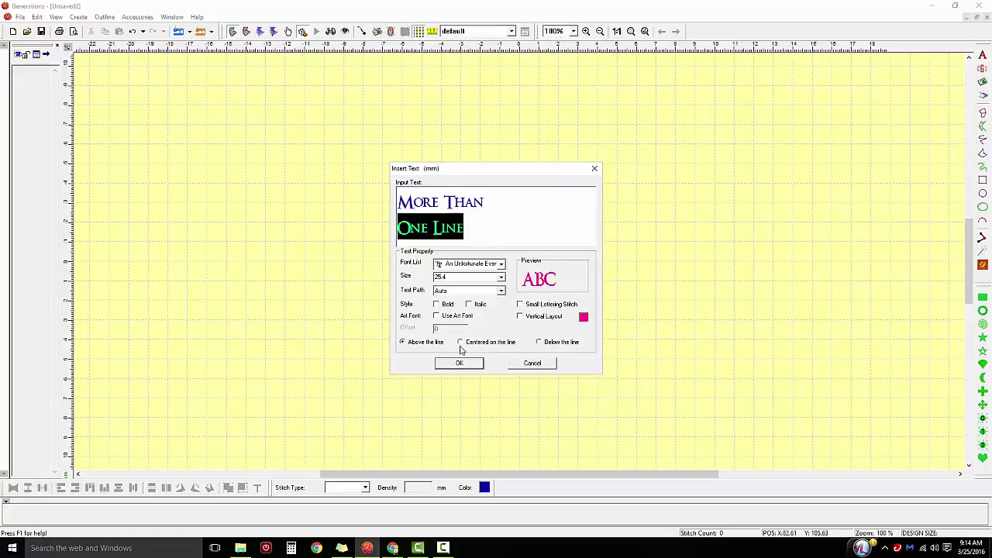
click(519, 234)
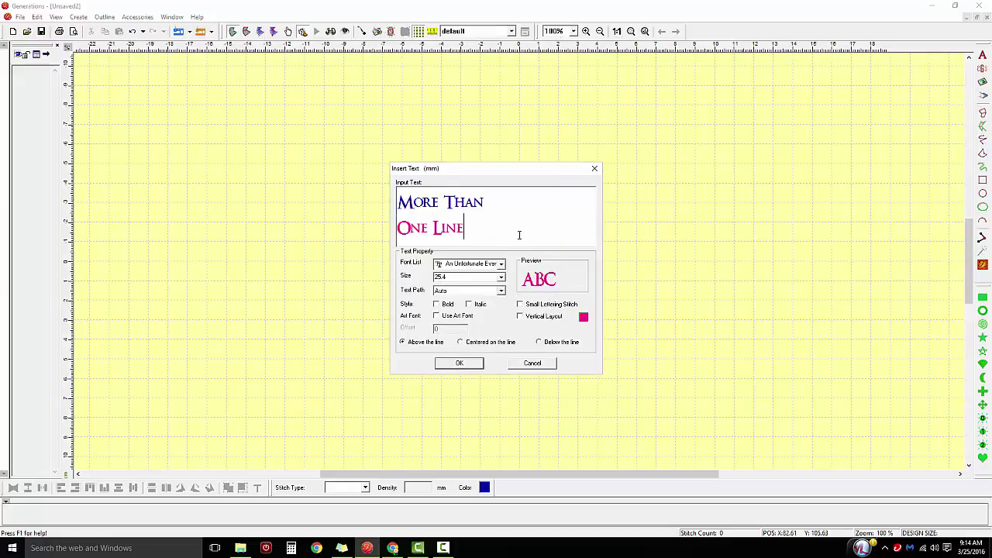
Place the two-line lettering on the canvas and generate its embroidery stitches
click(466, 363)
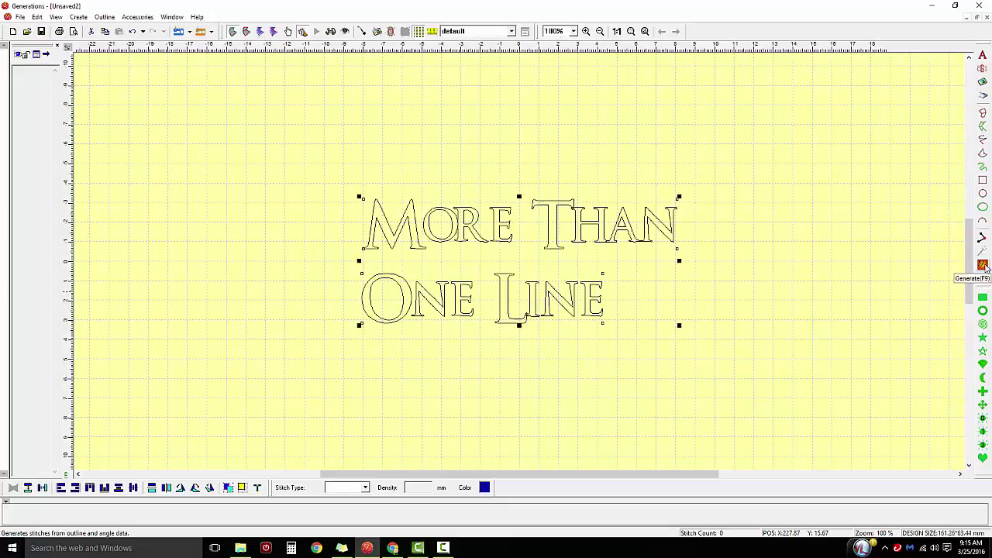
click(981, 266)
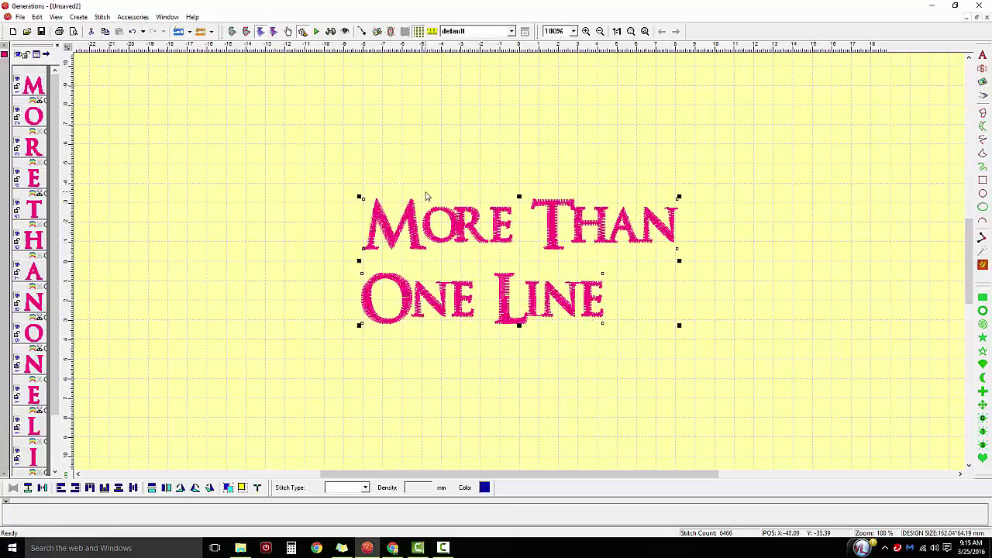
click(341, 185)
Recolour the 'More Than' lettering blue from the Basic colors
drag(314, 175, 728, 267)
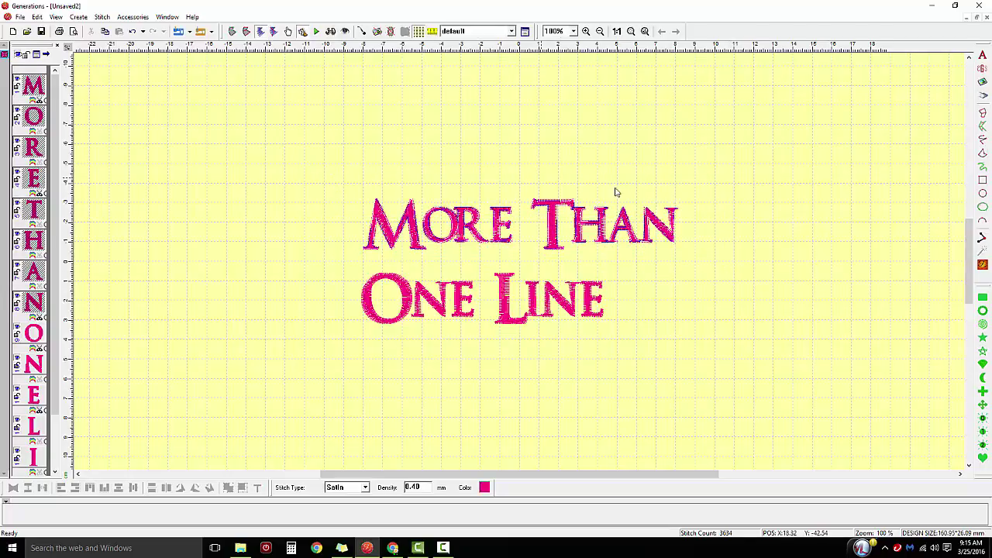
click(484, 487)
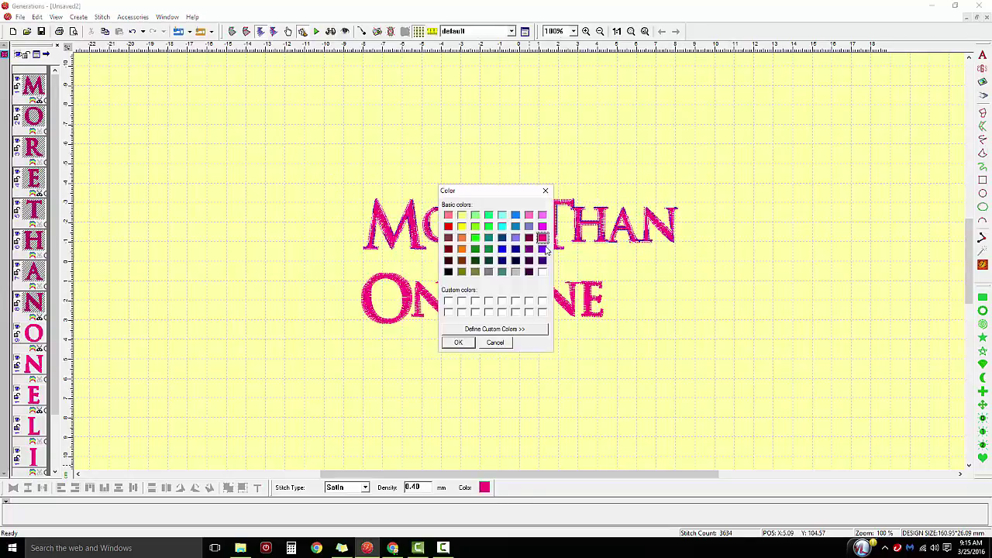
click(515, 215)
click(459, 342)
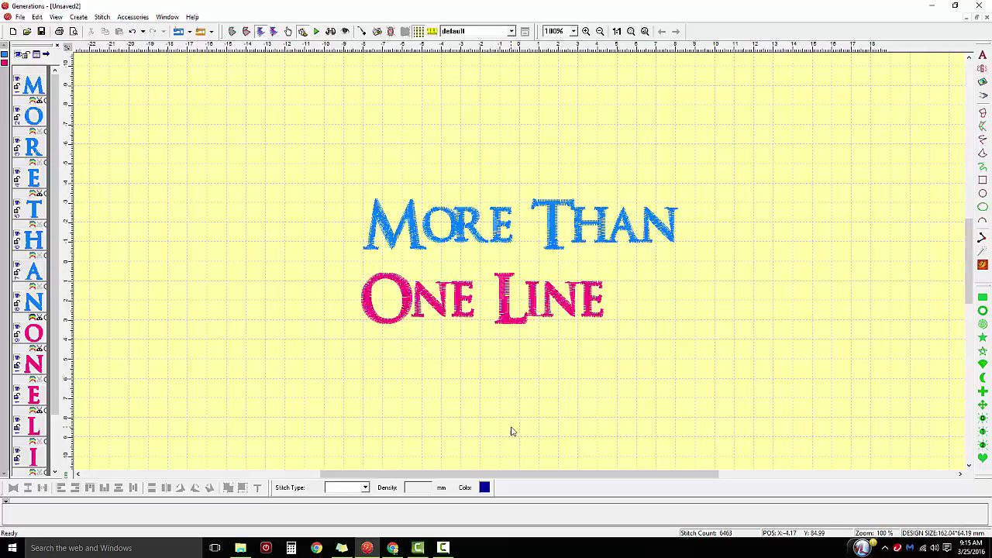
Select both lettering lines and align their centres so 'One Line' sits under 'More Than'
click(414, 239)
click(508, 314)
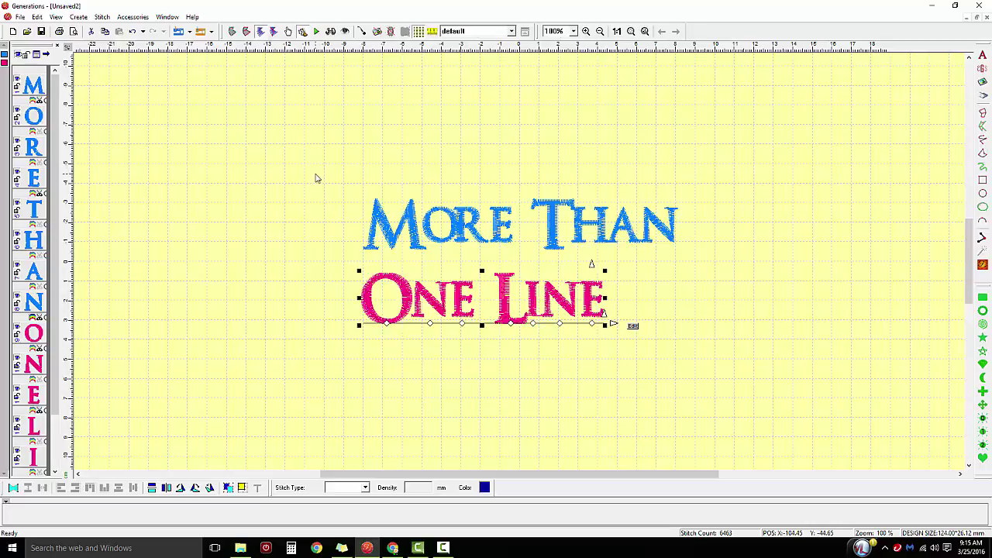
click(359, 186)
drag(307, 168, 744, 388)
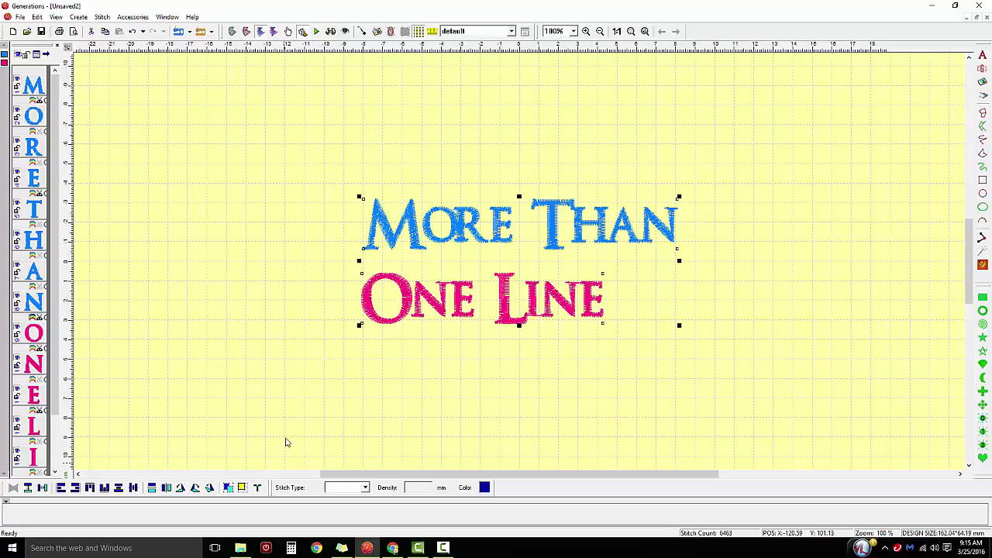
click(117, 489)
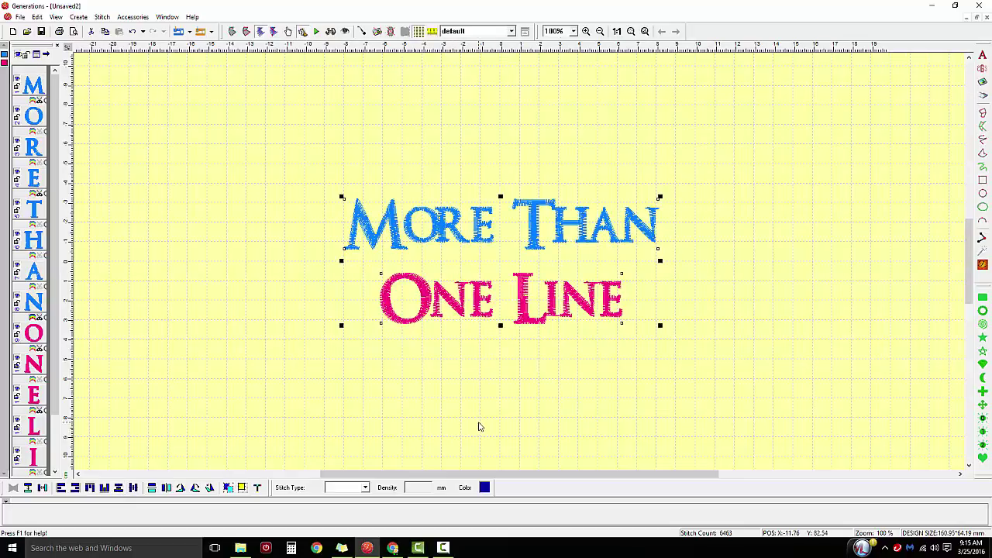
click(479, 426)
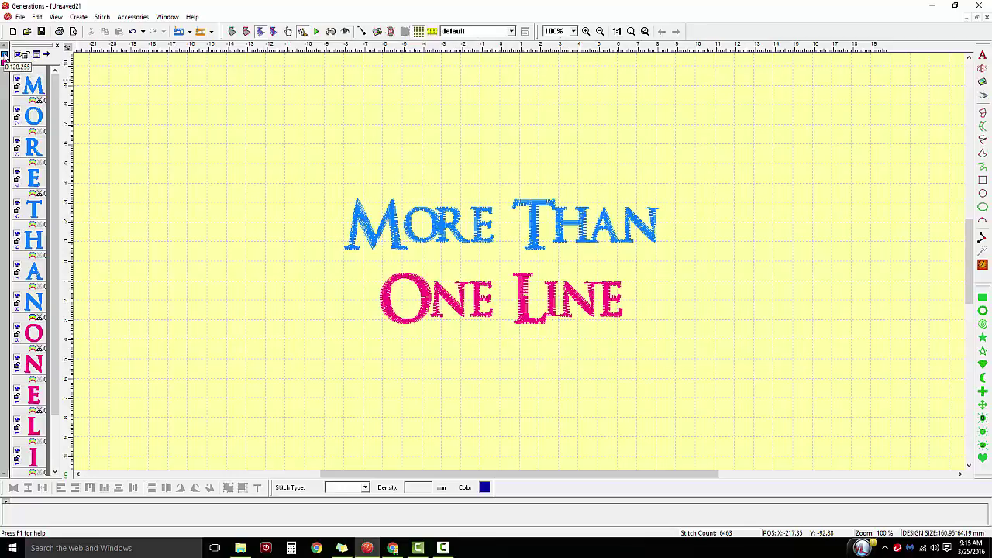
Undo the centring of both lines twice and hide the blue 'More Than' letters
click(3, 56)
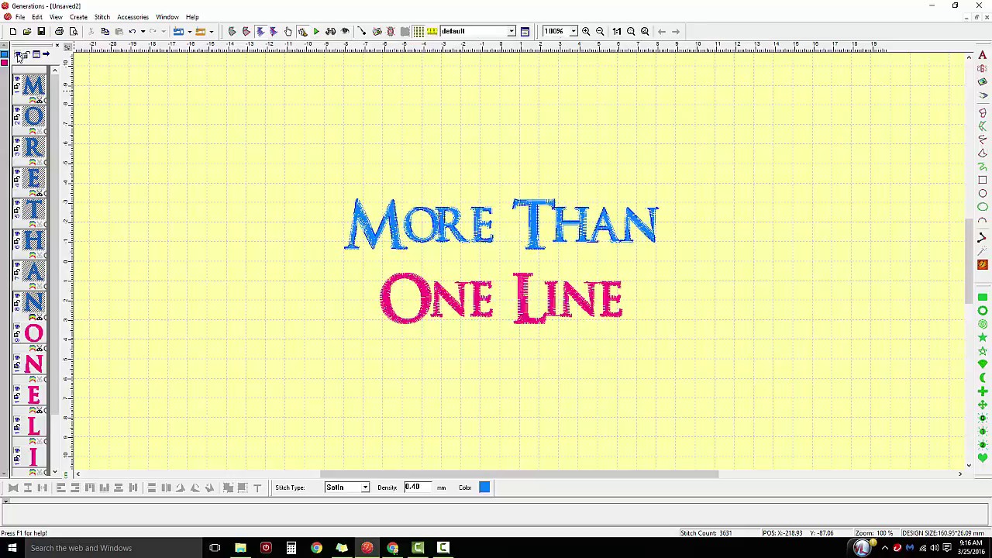
click(19, 57)
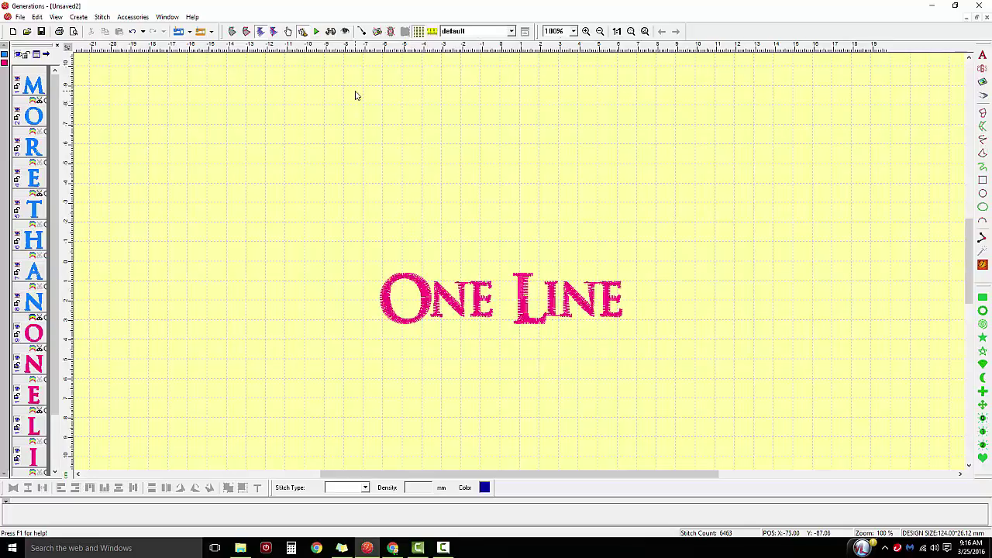
click(332, 31)
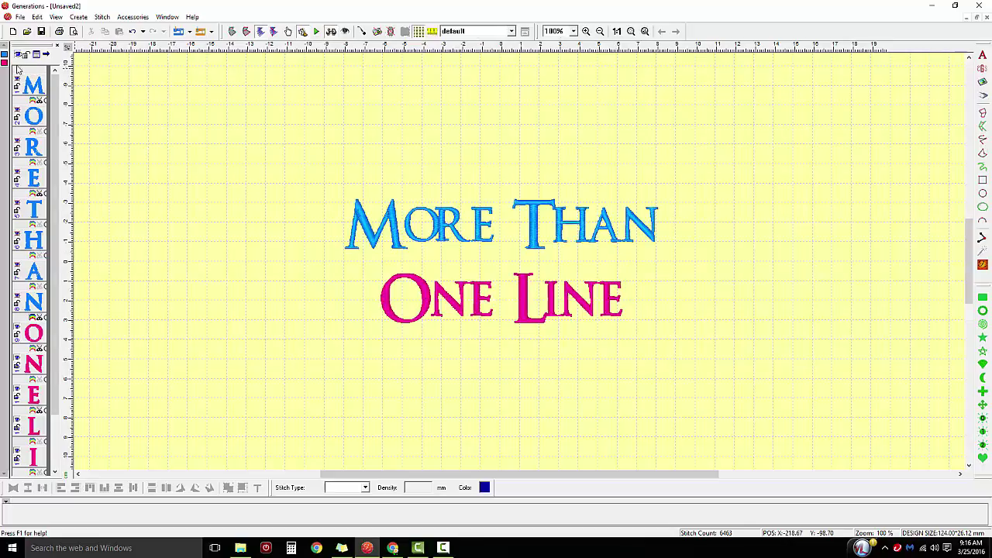
click(132, 30)
click(132, 31)
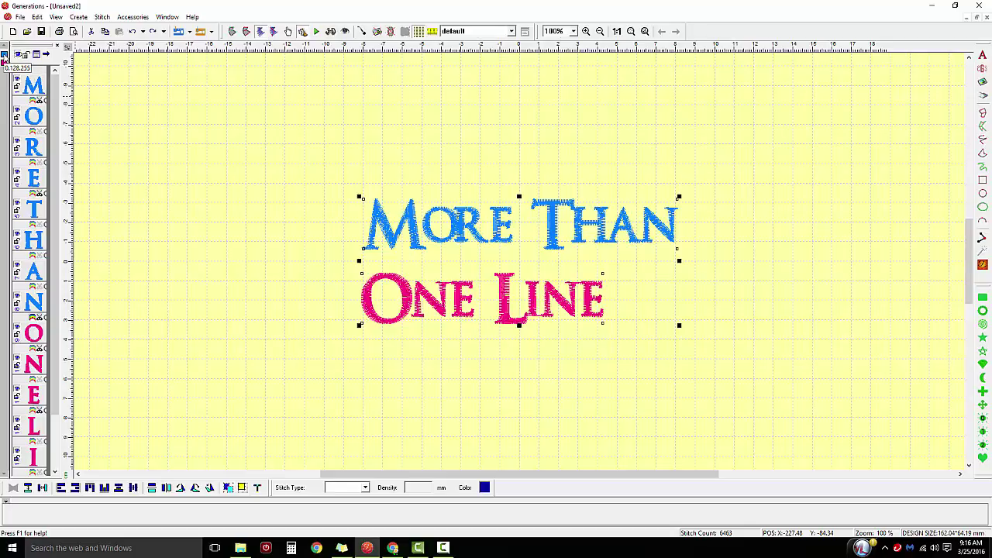
click(4, 58)
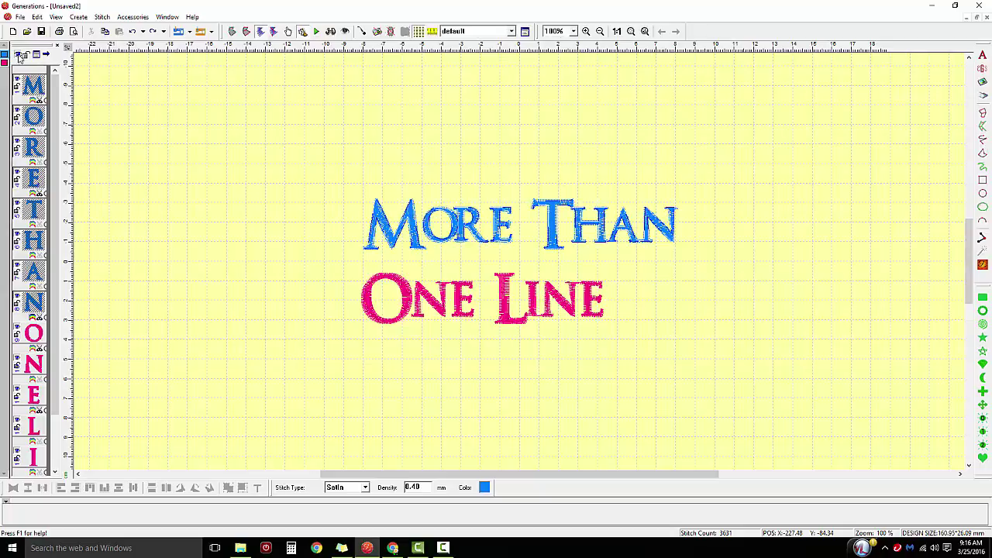
click(20, 56)
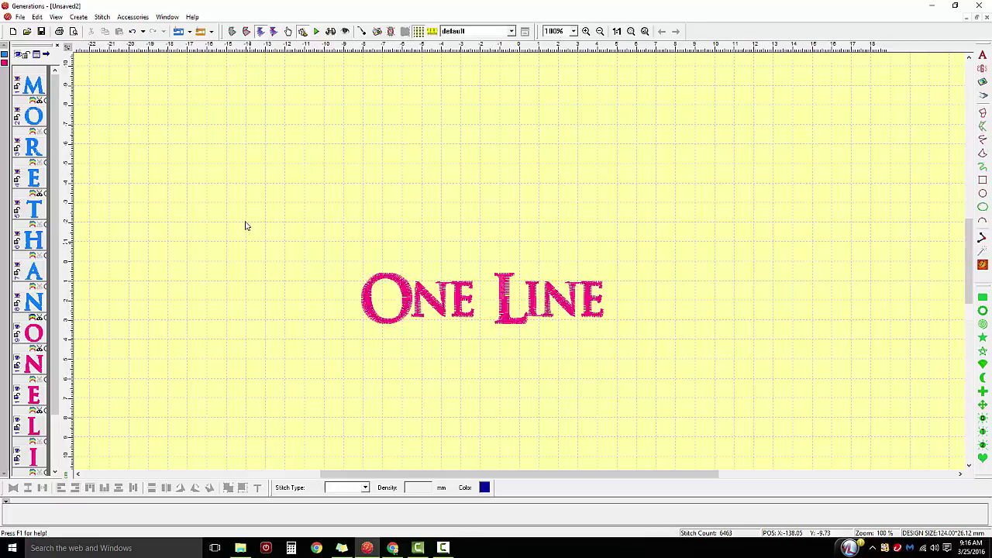
Set a custom stitching order for 'One Line': E, N, I, L, E, N, O
click(135, 18)
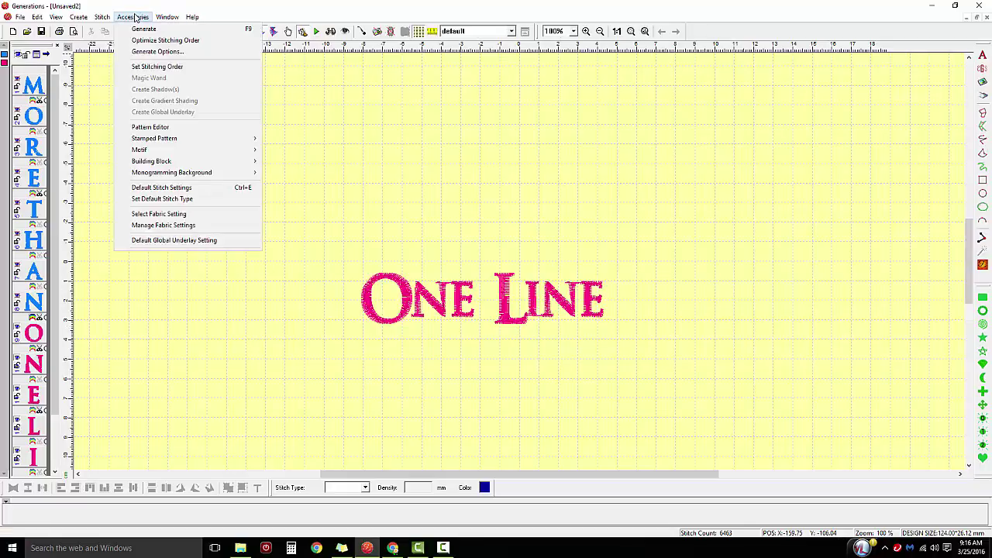
click(149, 67)
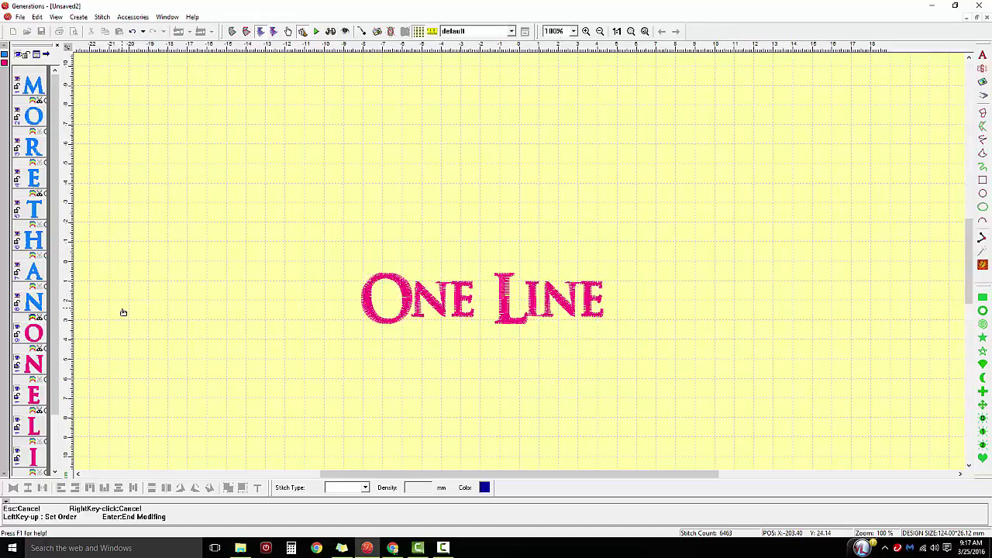
click(590, 299)
click(560, 300)
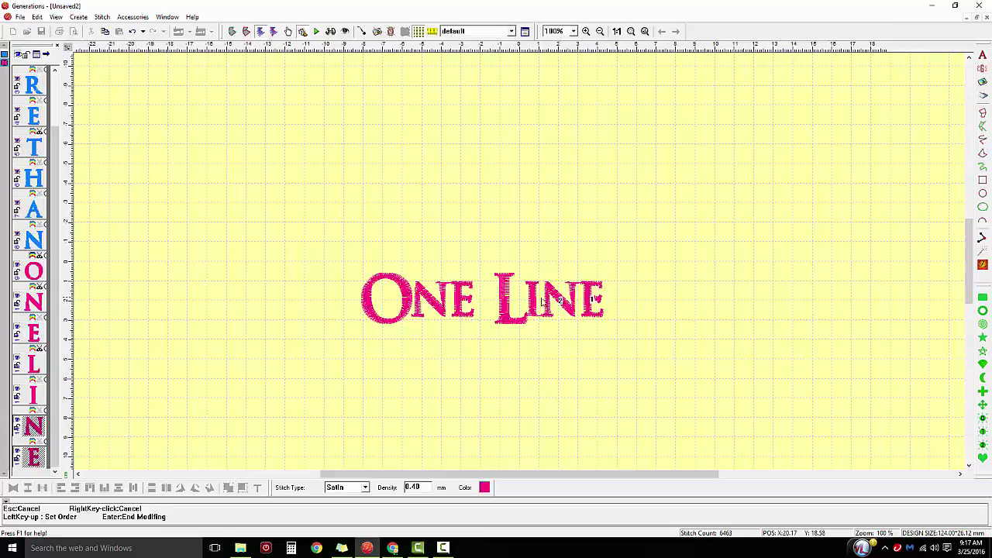
click(534, 302)
click(508, 299)
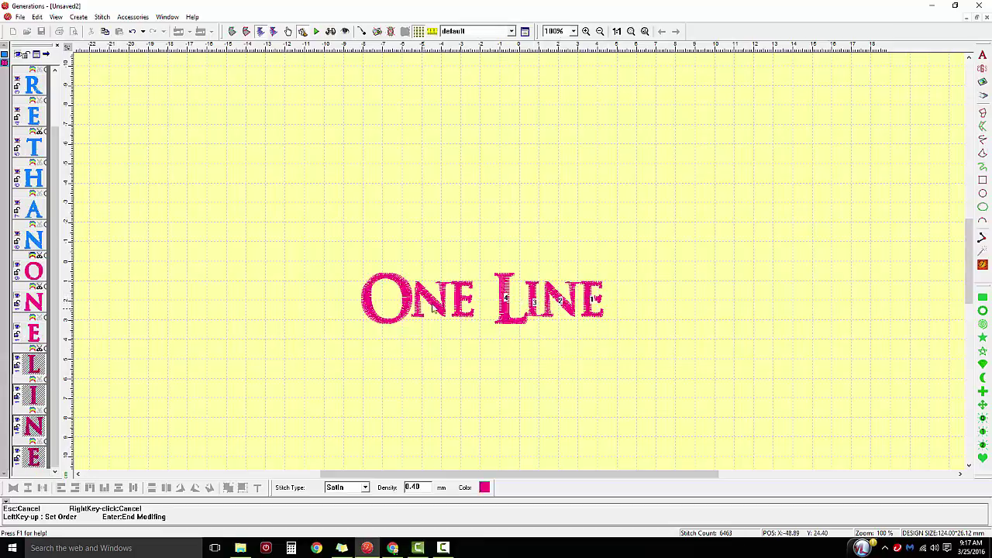
click(462, 301)
click(420, 296)
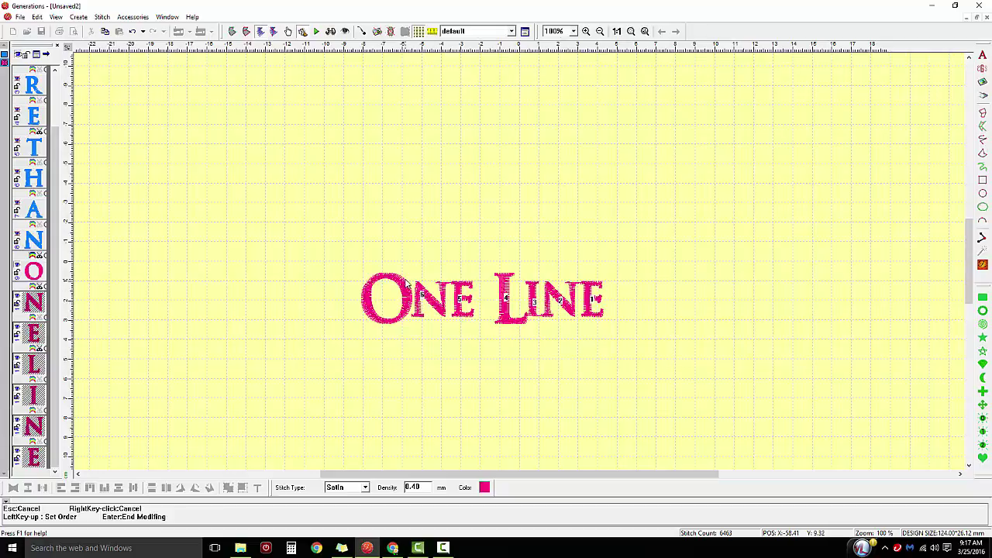
click(406, 285)
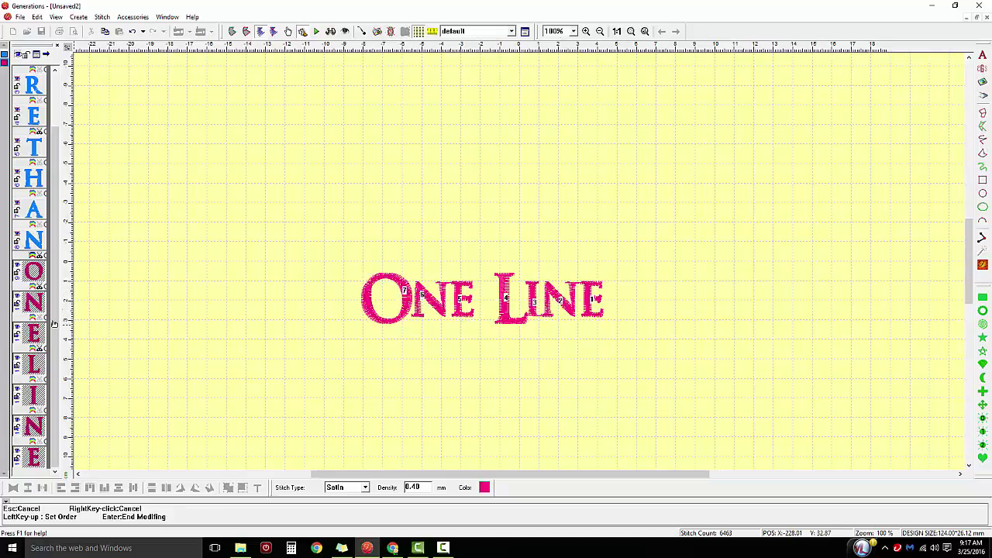
drag(176, 307, 197, 307)
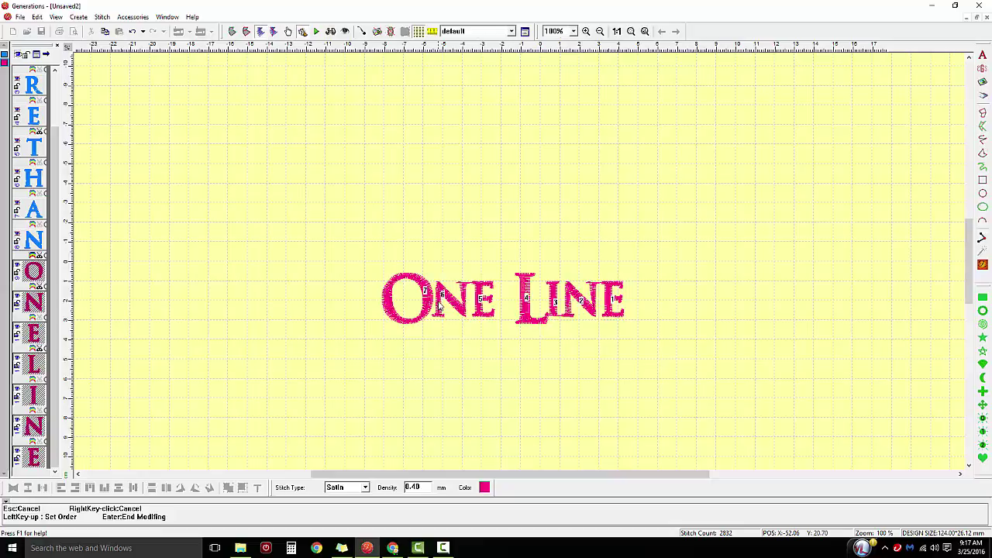
key(Return)
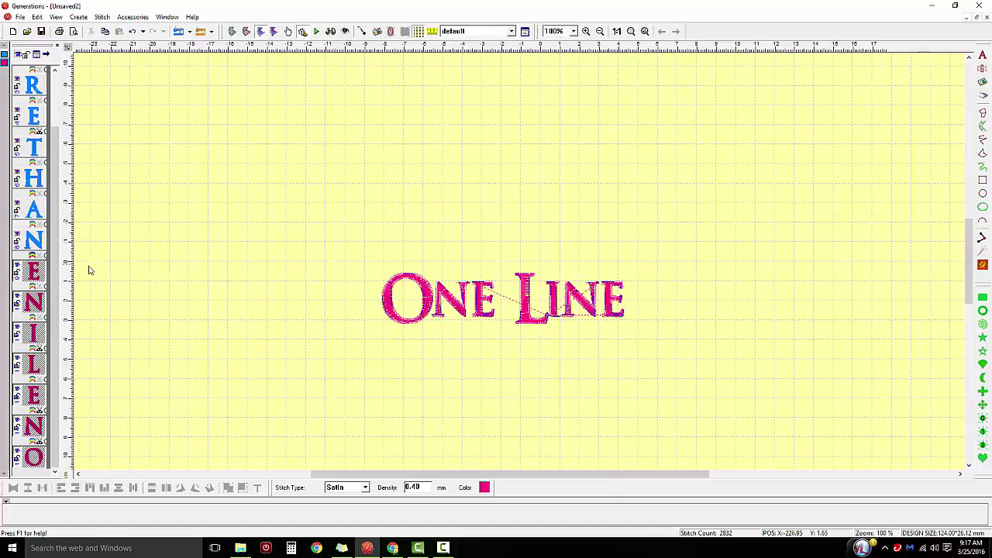
Unhide the blue 'More Than' letters from the sequence panel
click(34, 272)
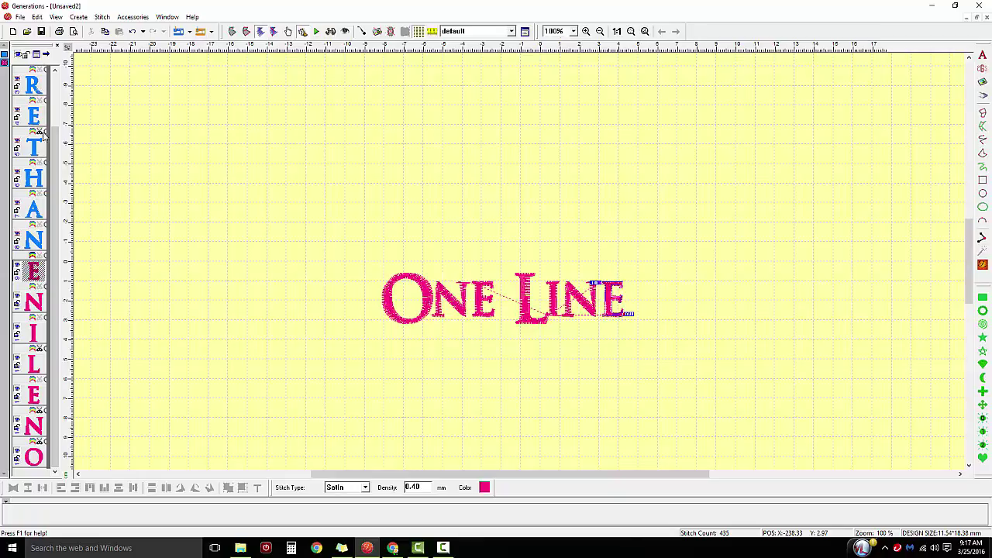
click(143, 127)
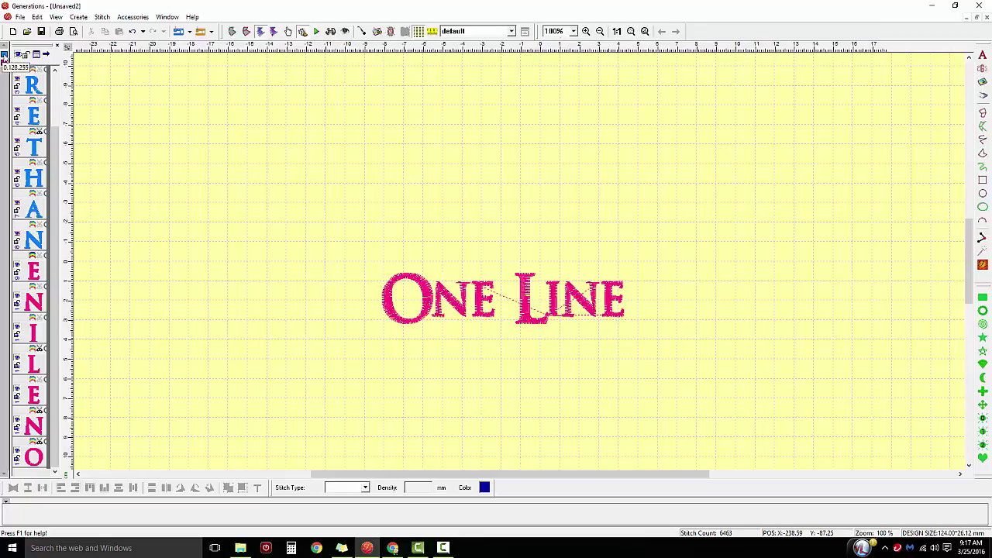
click(4, 60)
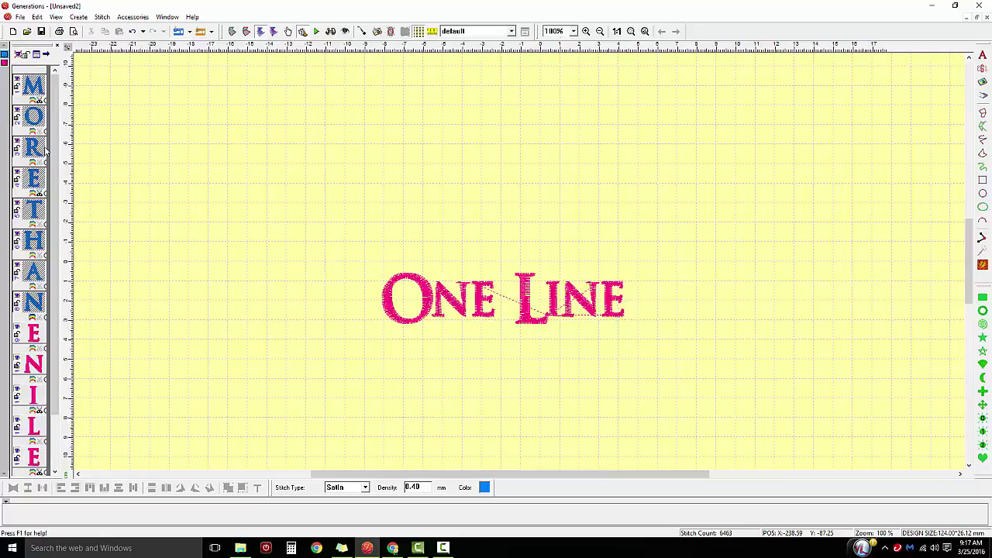
click(21, 57)
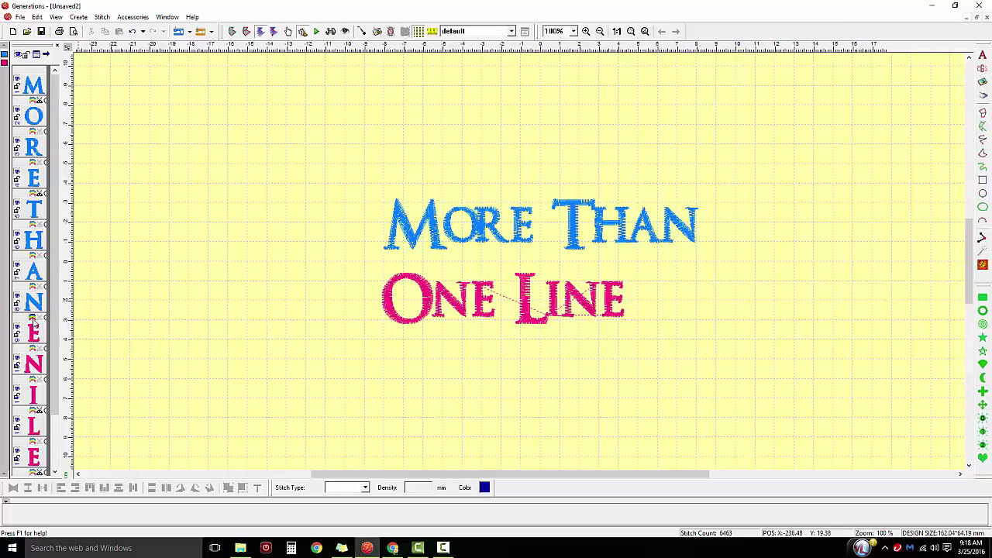
Recolour 'One Line' blue and regenerate the design's stitches (6427 stitches)
drag(33, 325, 38, 319)
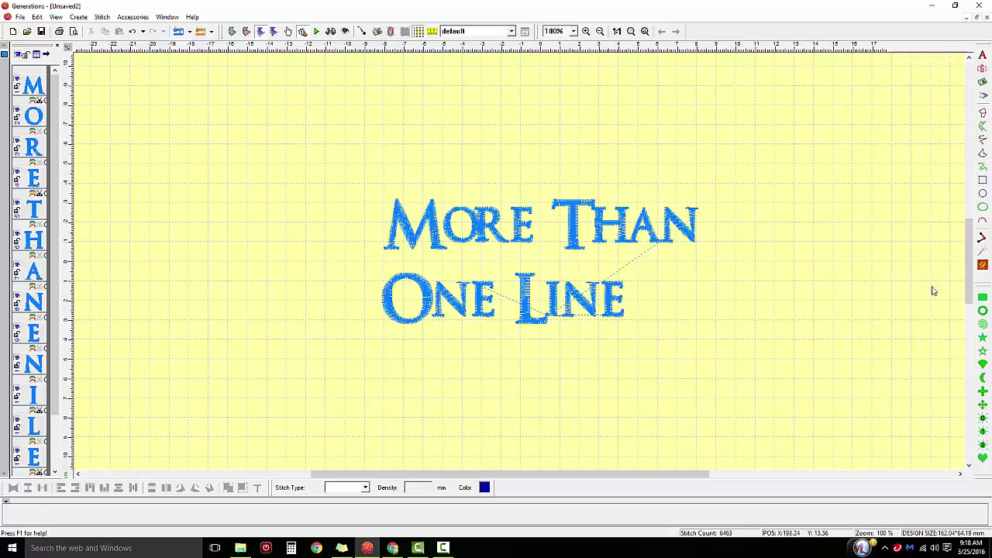
click(982, 264)
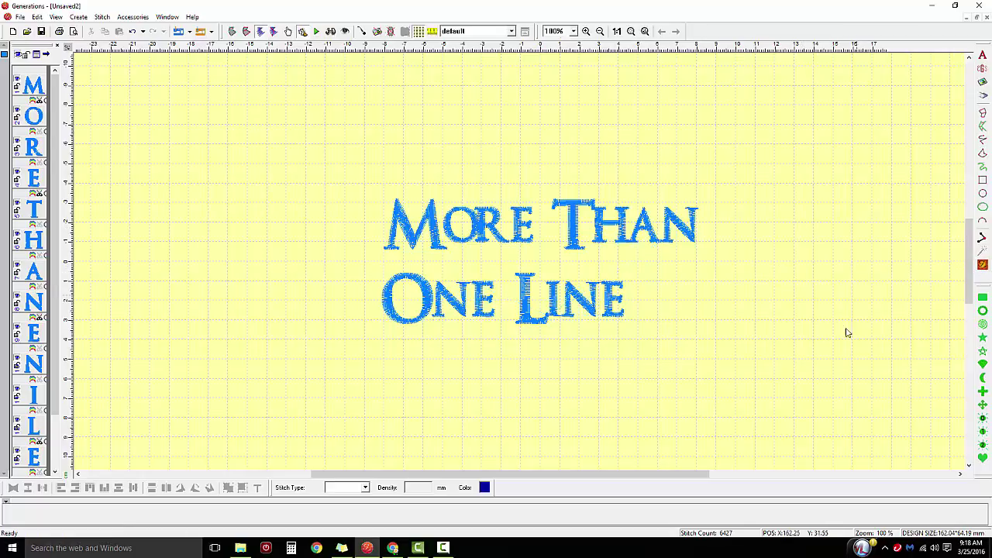
Align both lines on their horizontal centres so 'One Line' sits under 'More Than'
click(569, 226)
click(525, 314)
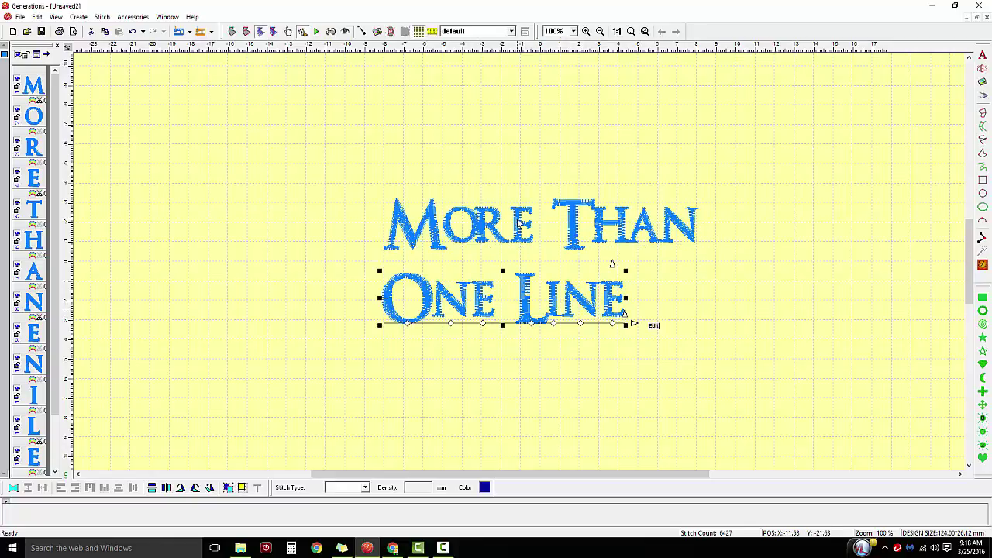
drag(306, 168, 755, 399)
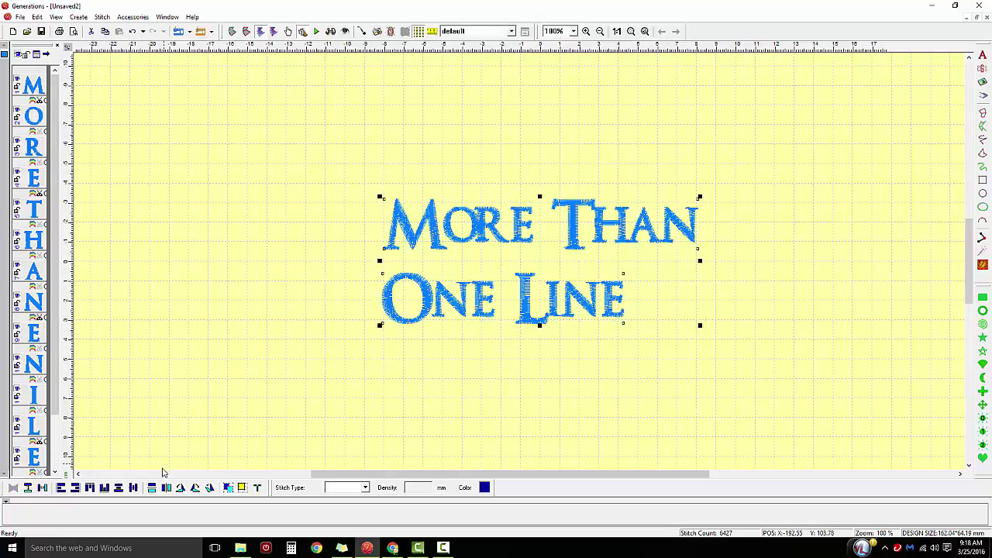
click(118, 487)
click(522, 419)
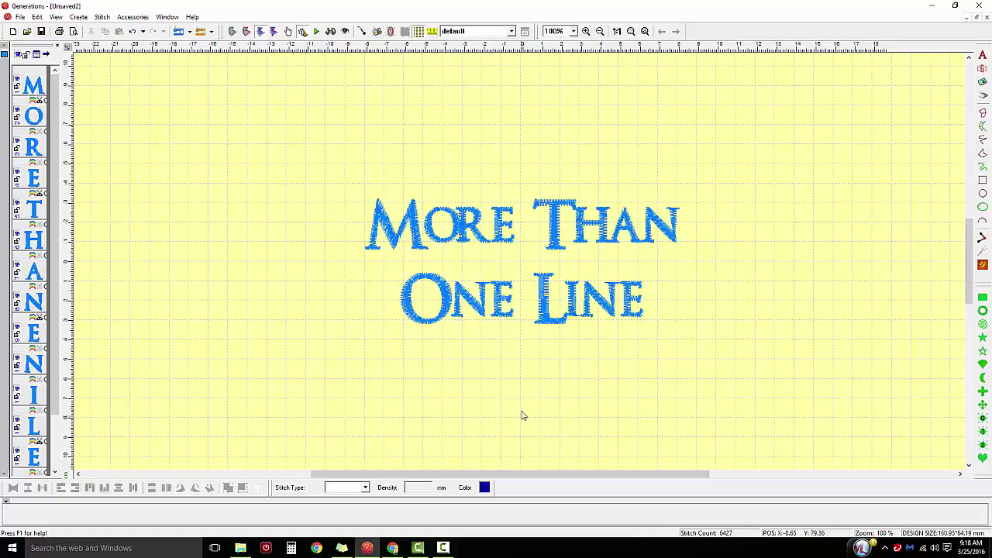
Stretch 'One Line' slightly wider to nearly match 'More Than'
click(506, 320)
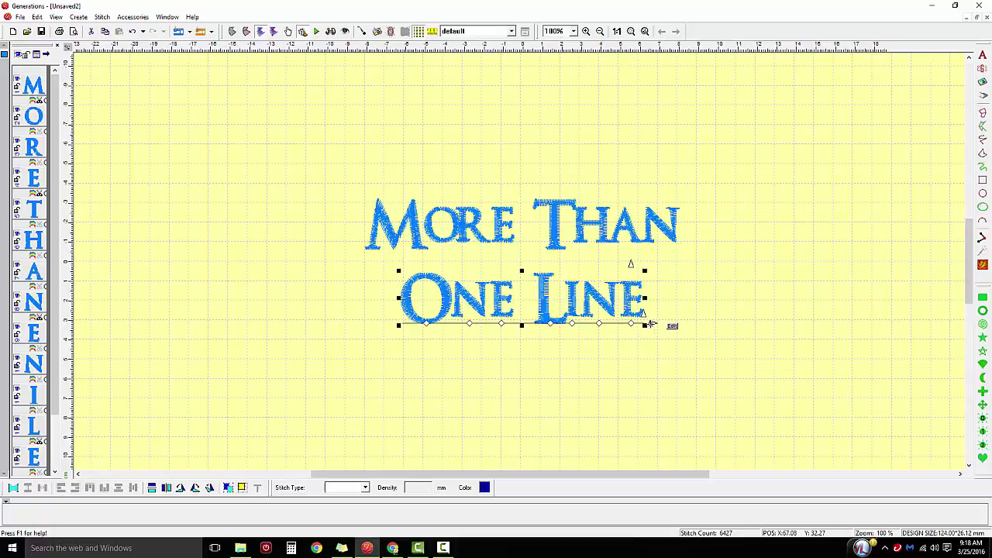
mouse_move(649, 323)
mouse_down()
mouse_move(639, 320)
mouse_move(661, 326)
mouse_up()
click(565, 412)
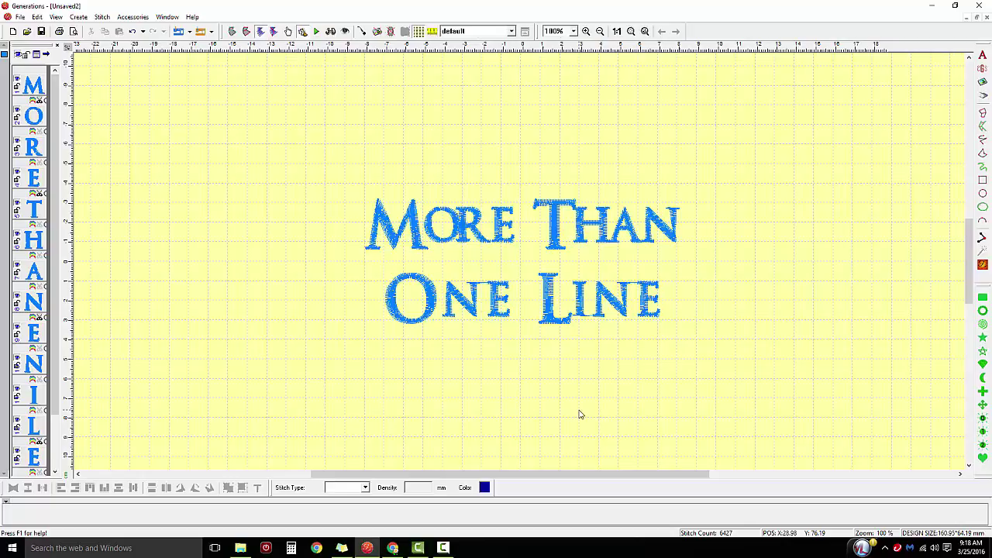
Start Quick Auto Play of the full two-line design's stitch-out
click(316, 31)
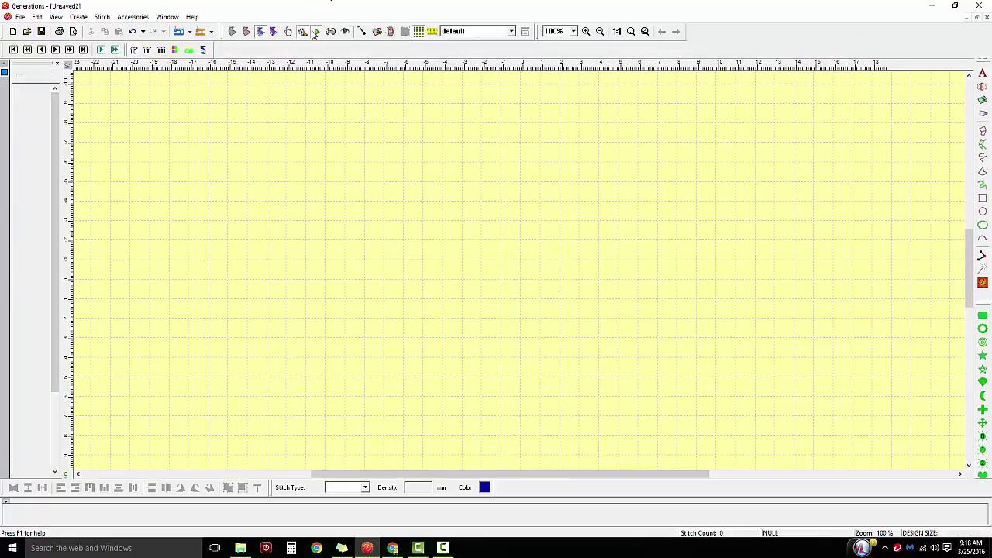
click(115, 49)
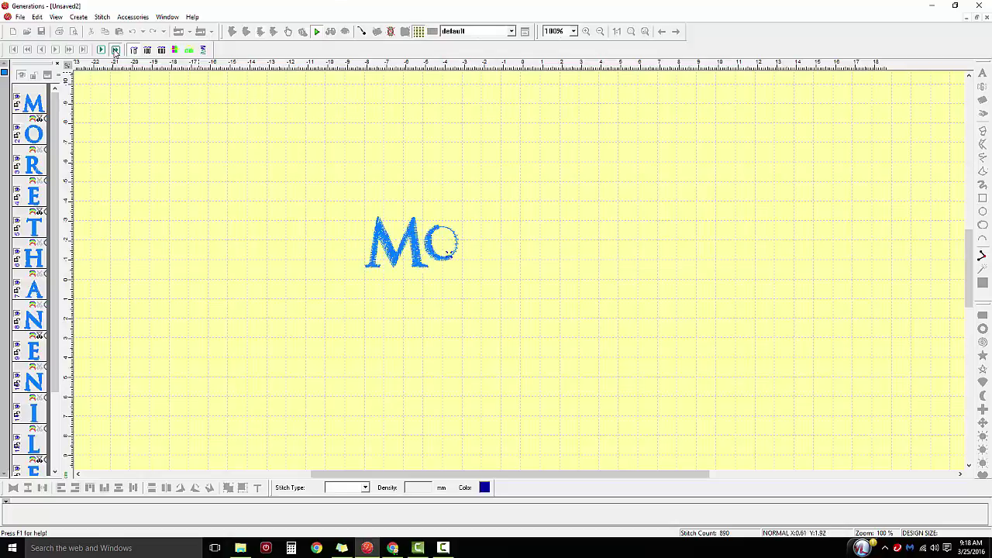